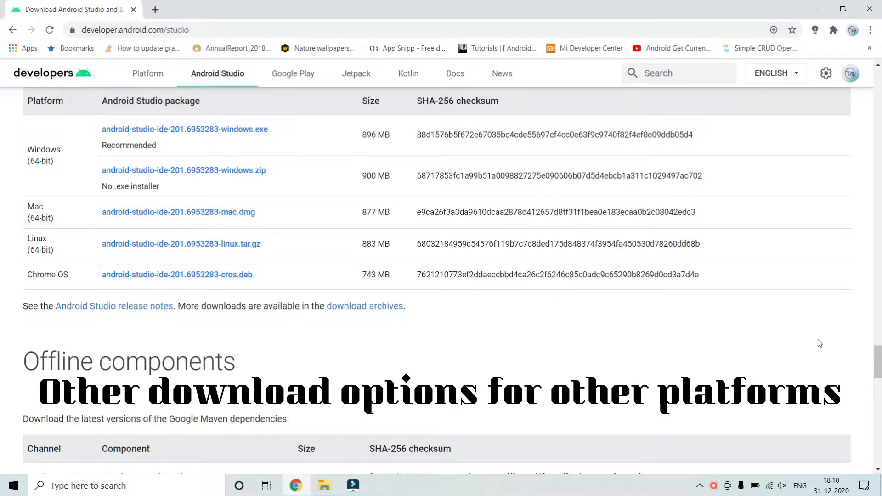
# Step: Accept the terms and conditions and download the Android Studio 4.1.1 installer for Windows 64-bit
pyautogui.moveTo(879, 362); pyautogui.dragTo(879, 80)
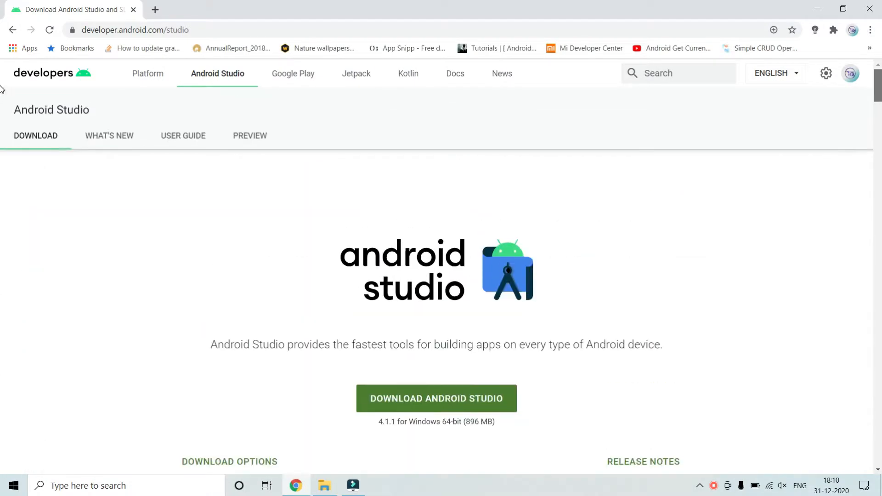
pyautogui.click(448, 406)
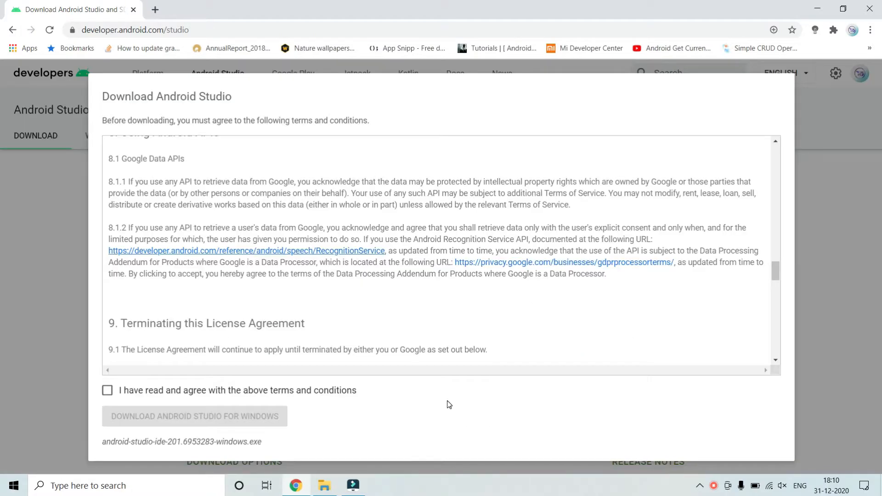
pyautogui.click(107, 392)
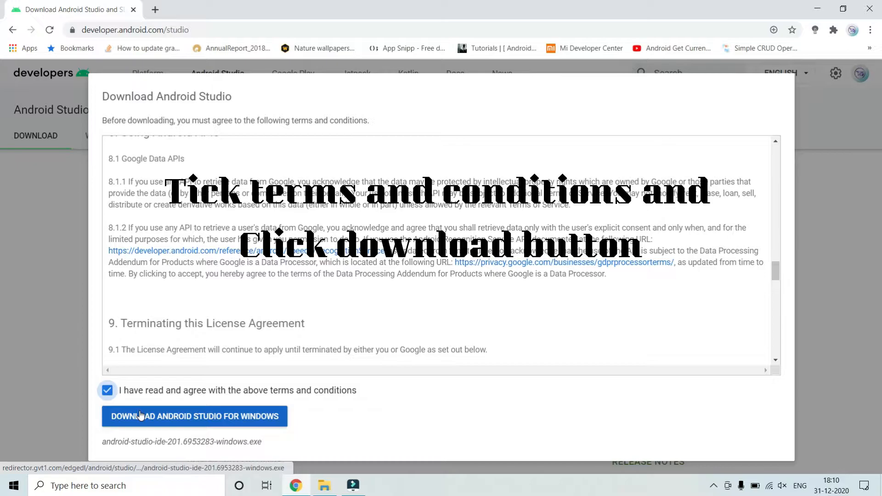
pyautogui.click(141, 416)
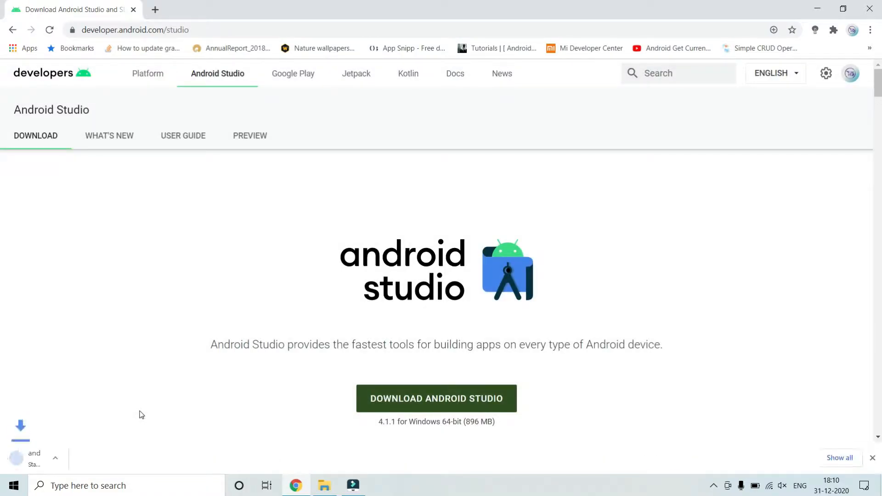
# Step: Run the downloaded android-studio-ide-201.6953283-windows.exe from the full downloads list and close the browser
pyautogui.click(834, 458)
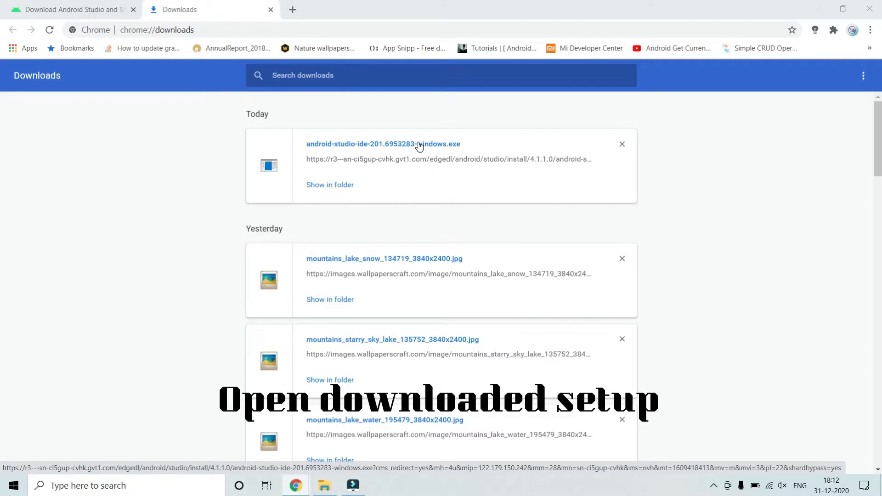
pyautogui.click(419, 146)
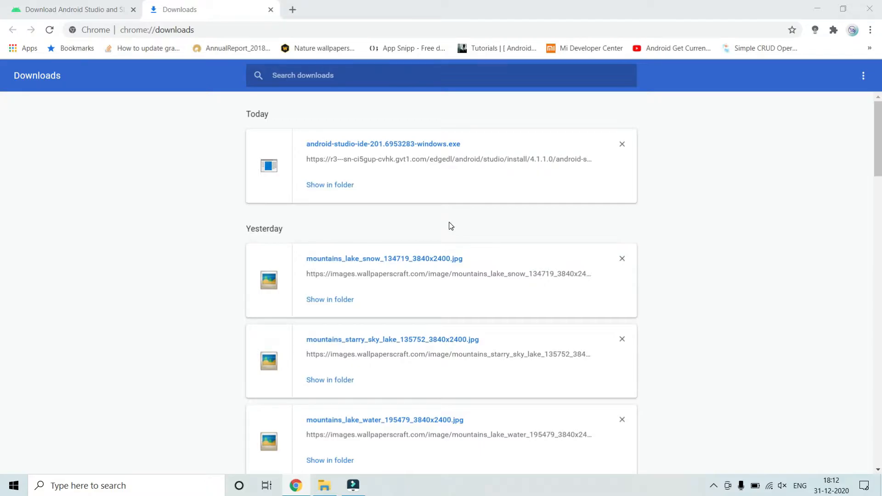
pyautogui.click(870, 8)
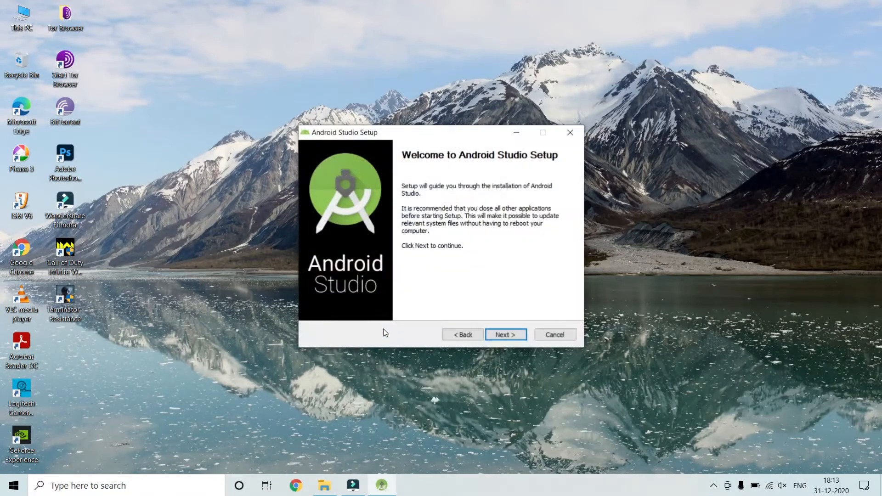
# Step: Install Android Studio with Android Virtual Device in C:\Program Files\Android\Android Studio, and finish setup with Start Android Studio enabled
pyautogui.click(509, 334)
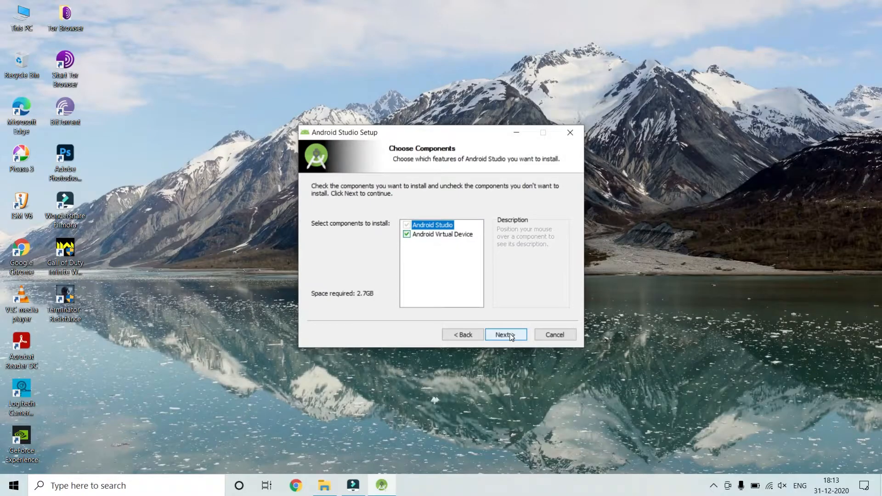
pyautogui.click(512, 337)
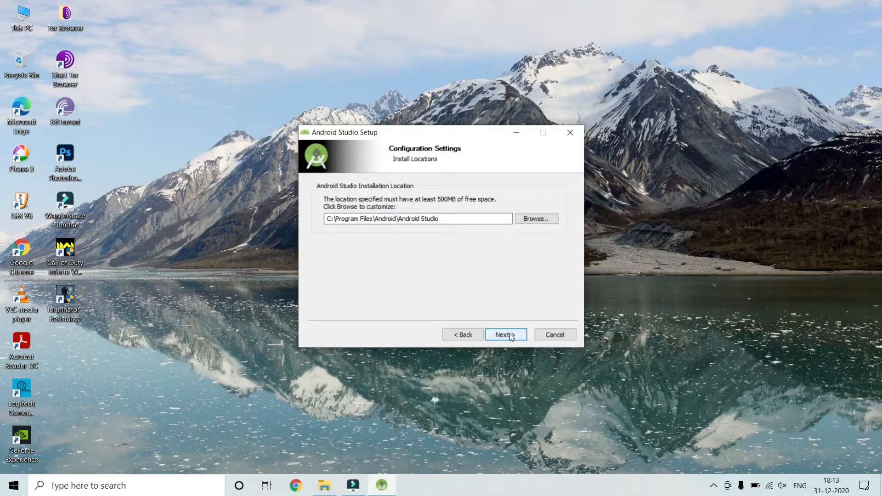
pyautogui.click(511, 335)
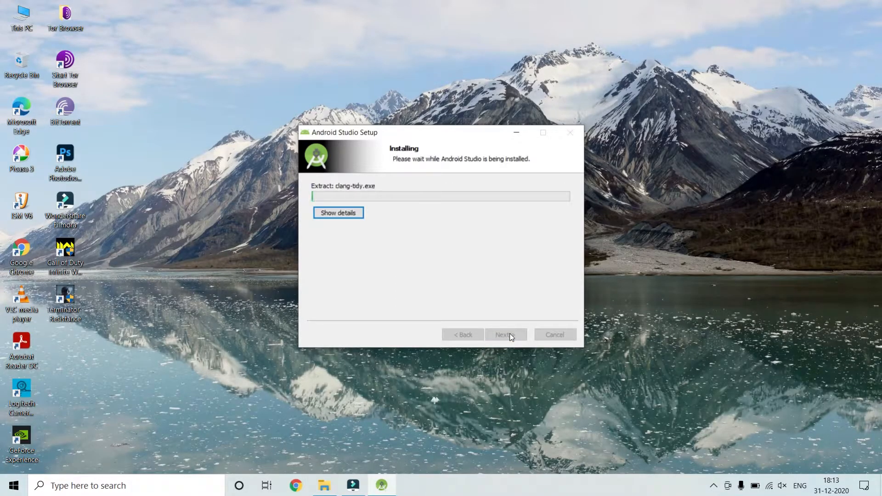
pyautogui.click(346, 215)
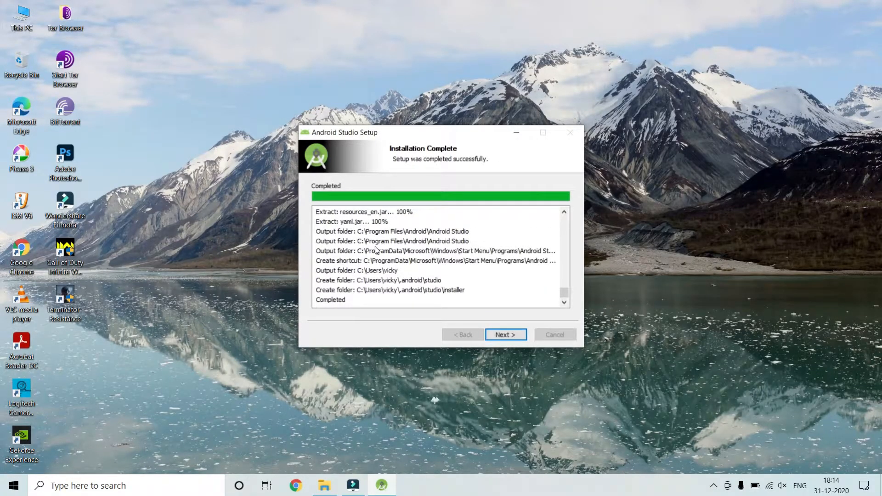
pyautogui.click(497, 335)
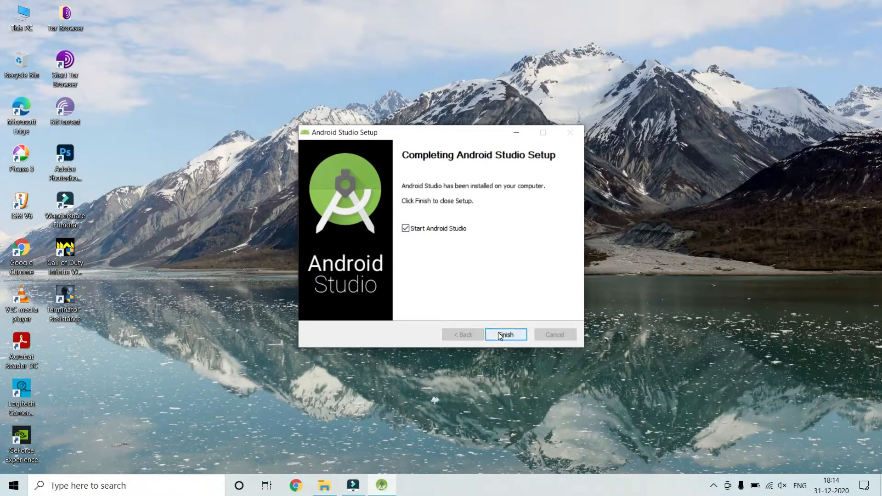
pyautogui.click(500, 336)
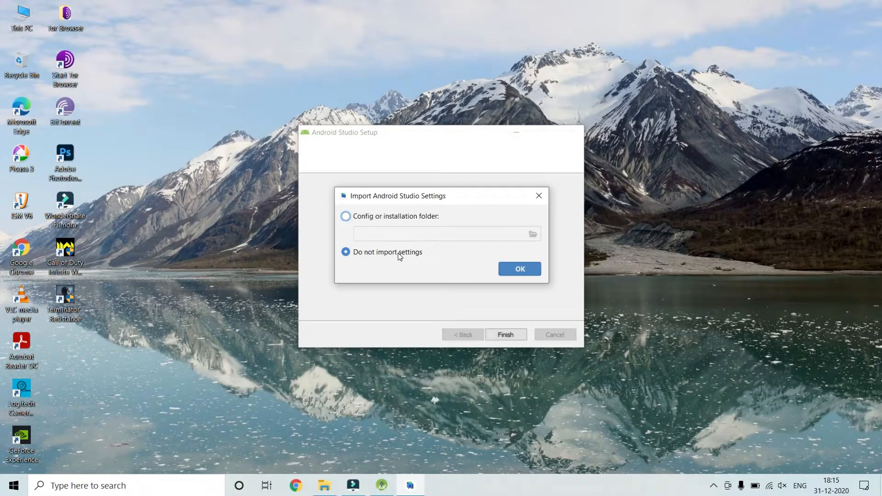
# Step: Continue the first launch without importing settings and decline to send usage statistics to Google
pyautogui.click(512, 268)
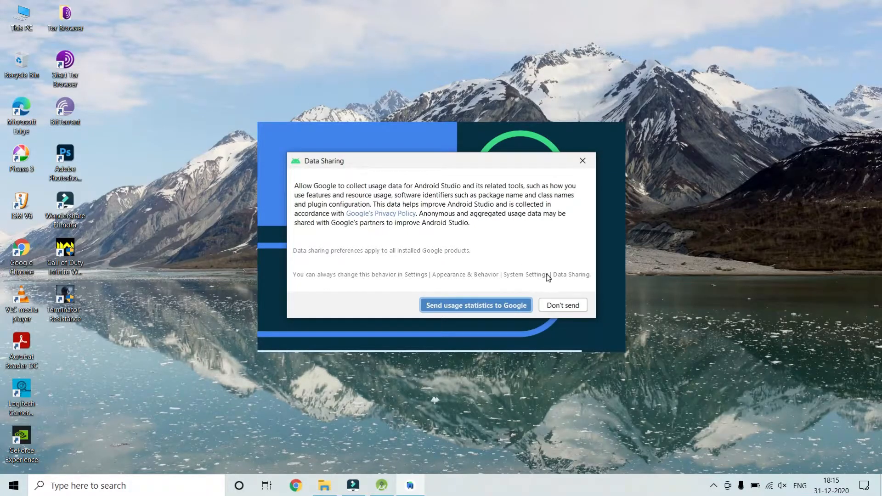
pyautogui.click(558, 304)
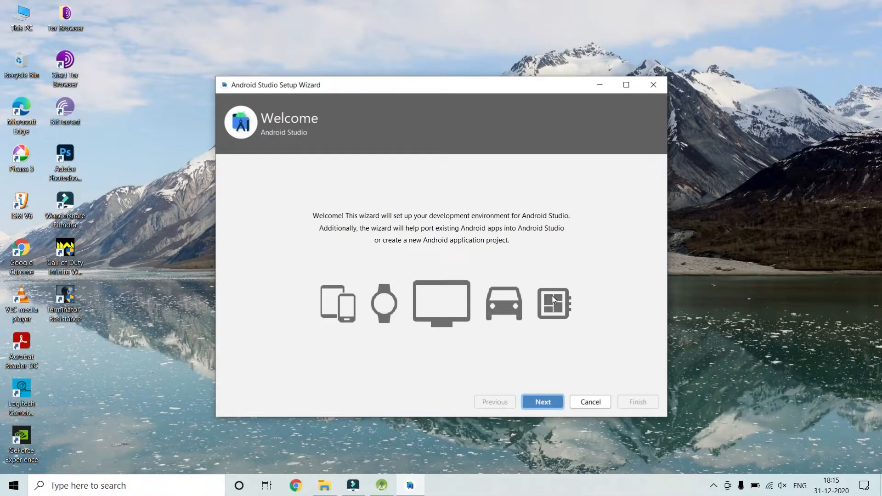
# Step: Complete the setup wizard with the Standard install type and Light theme, downloading the listed SDK components
pyautogui.click(547, 403)
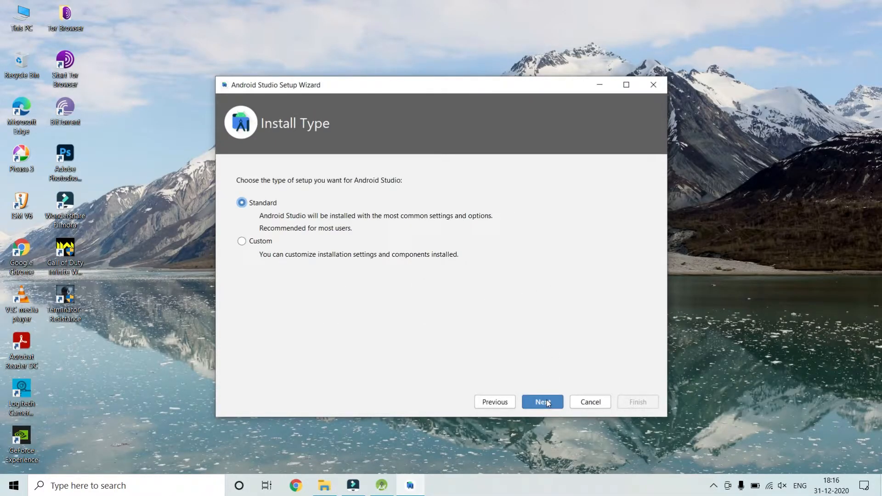
pyautogui.click(548, 403)
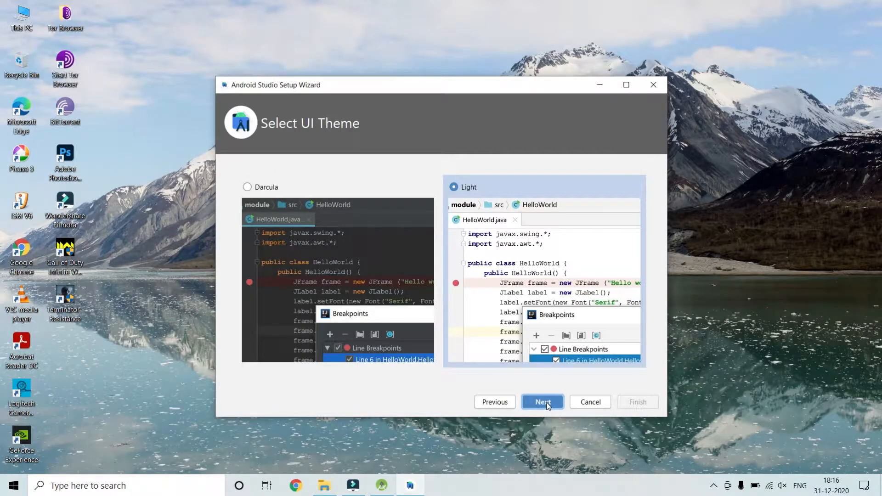
pyautogui.click(547, 402)
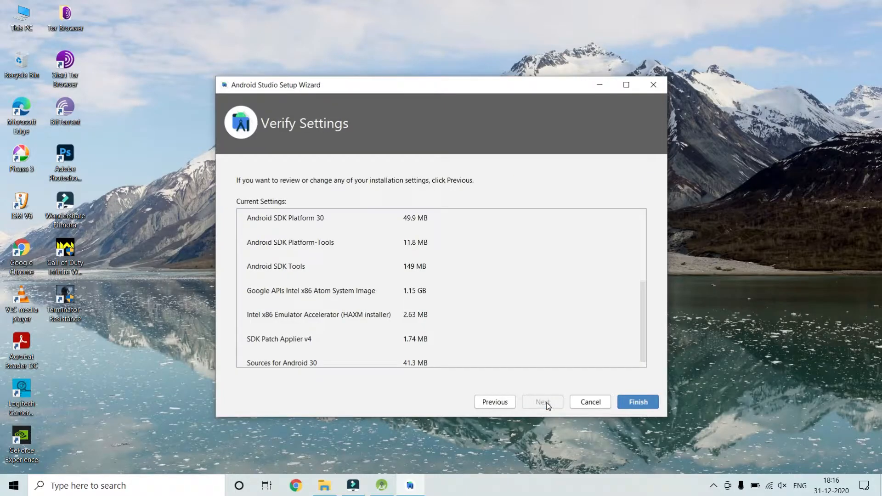
pyautogui.scroll(5, 533, 314)
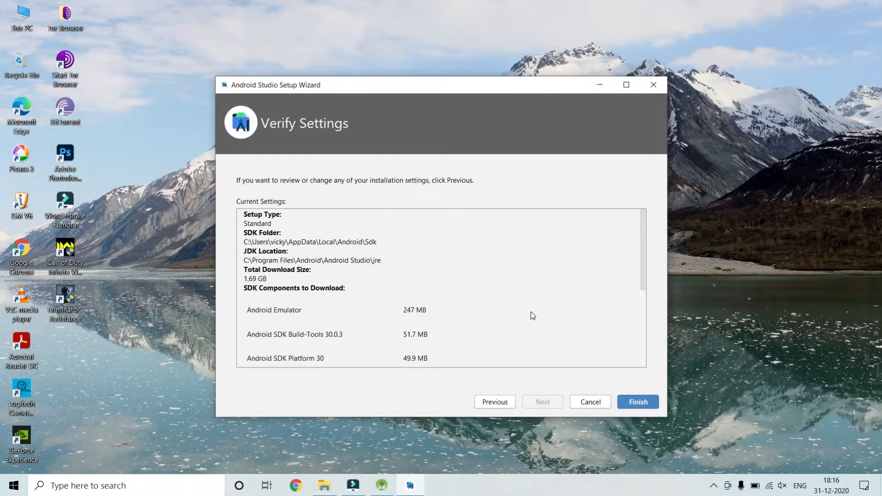
pyautogui.scroll(-5, 533, 316)
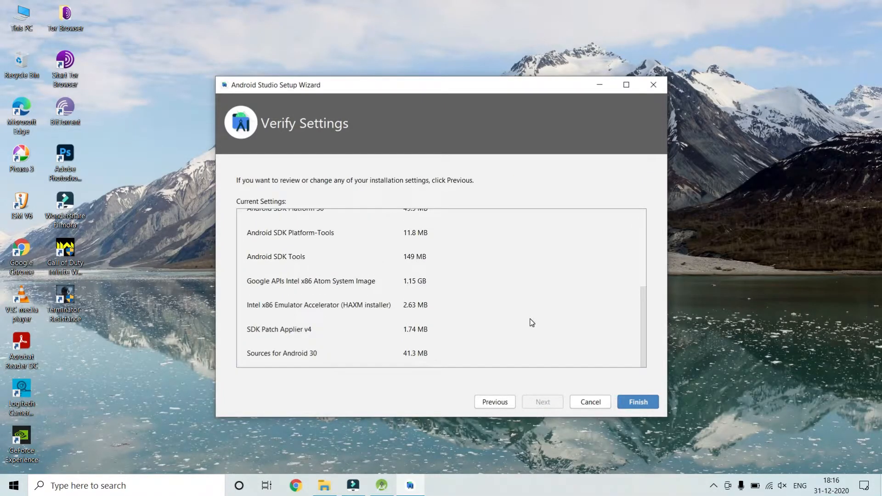
pyautogui.click(639, 403)
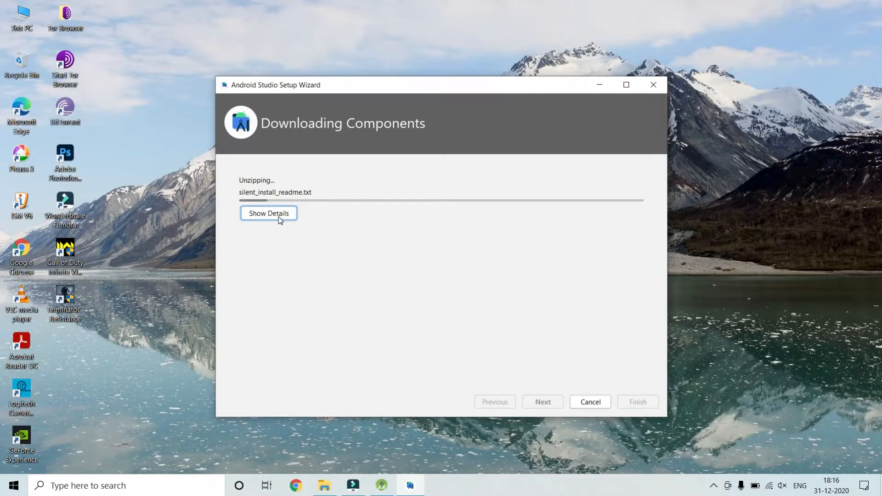
pyautogui.click(278, 215)
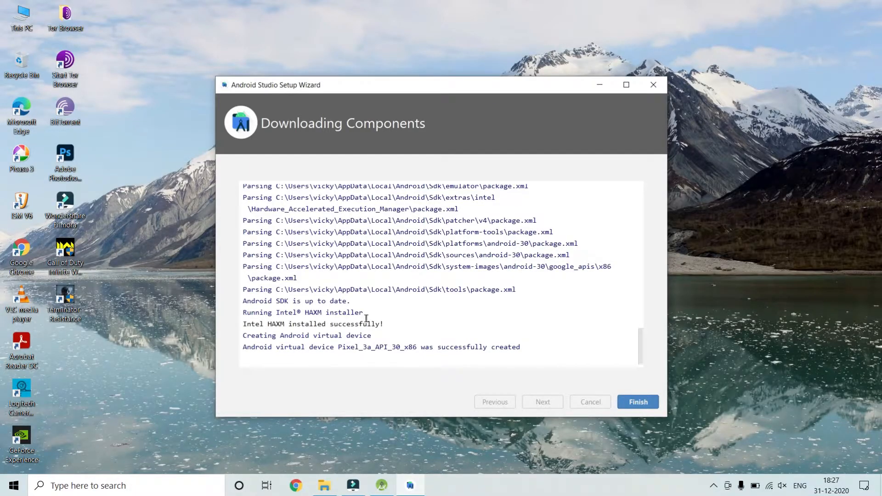
pyautogui.click(635, 403)
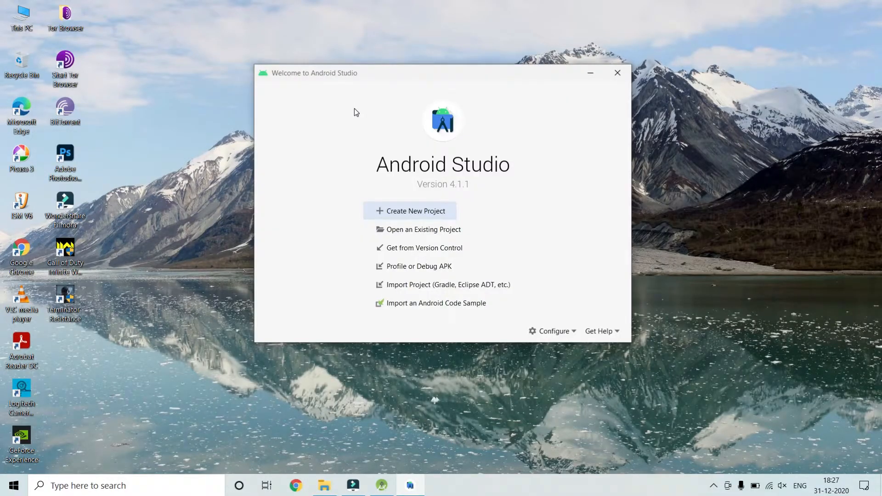
# Step: Start a new phone and tablet project from the Empty Activity template
pyautogui.click(405, 213)
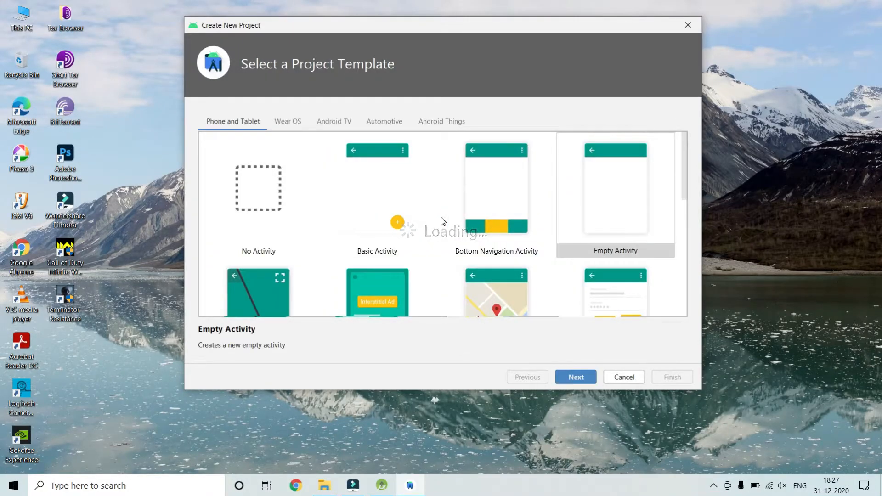
pyautogui.click(572, 221)
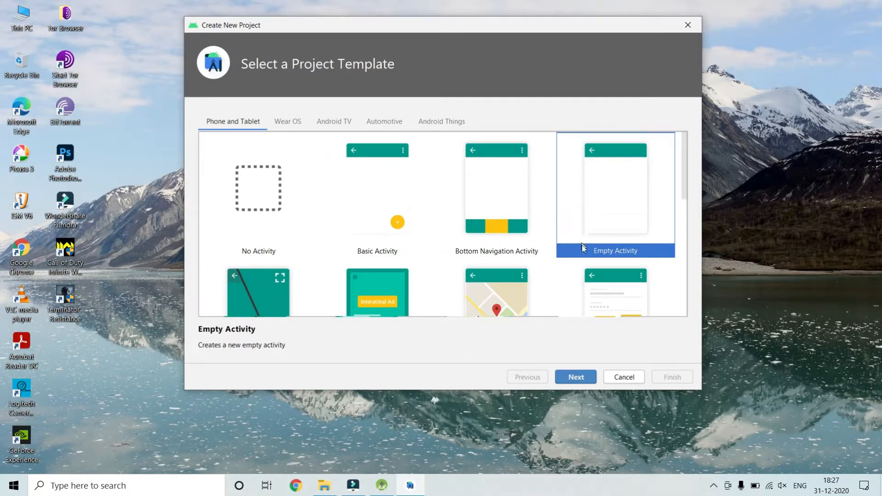
pyautogui.click(576, 376)
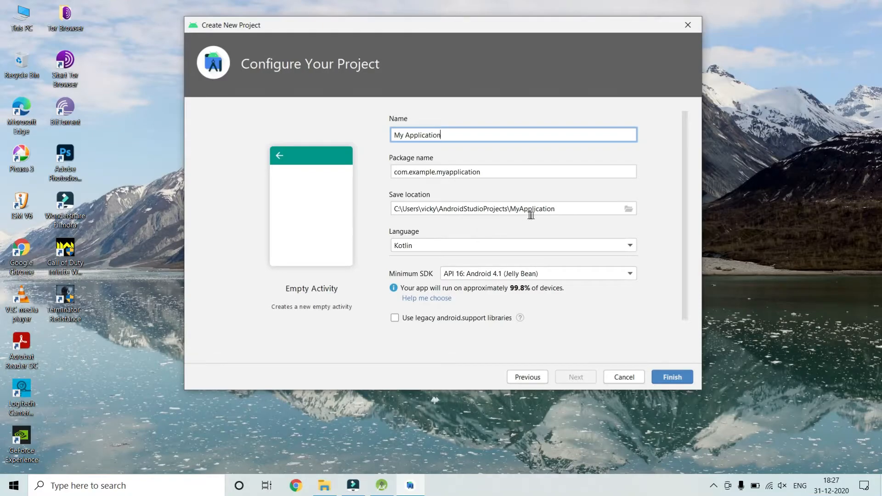
# Step: Set the project language to Java and the minimum SDK to API 21: Android 5.0 (Lollipop), and create the project
pyautogui.click(630, 247)
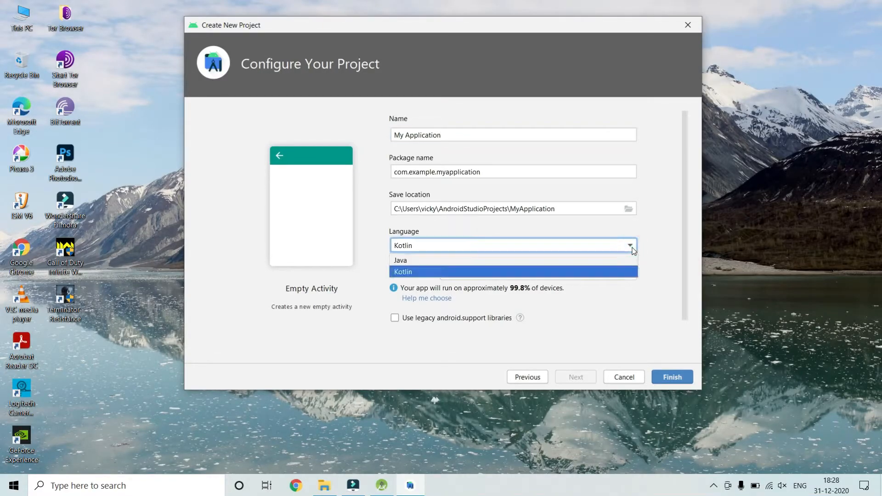
pyautogui.click(540, 260)
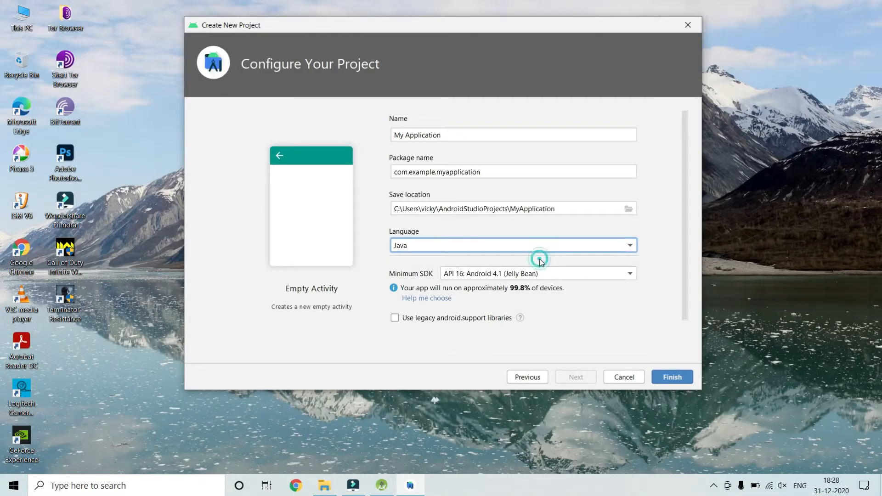
pyautogui.click(631, 274)
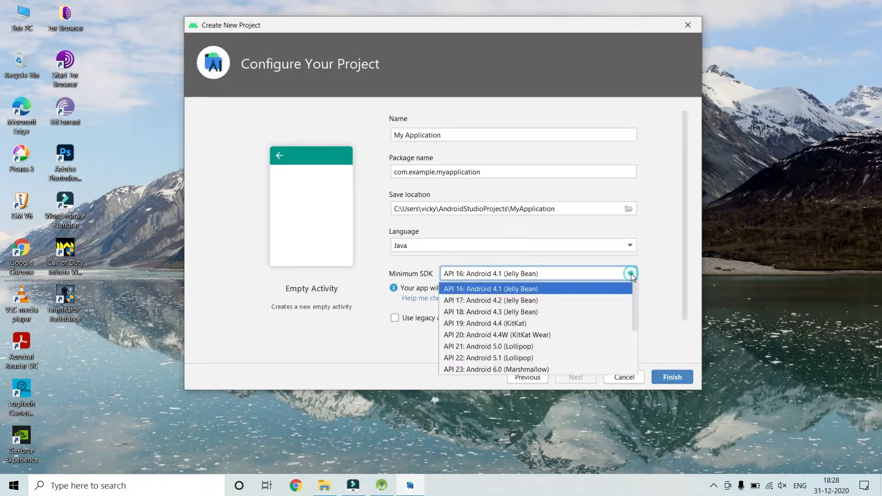
pyautogui.scroll(-2, 636, 300)
pyautogui.click(645, 301)
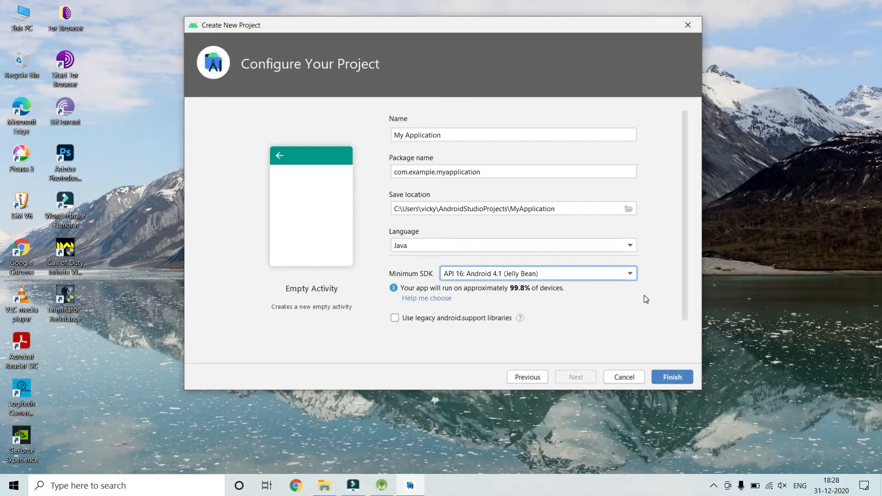
pyautogui.click(630, 275)
pyautogui.moveTo(633, 300)
pyautogui.mouseDown()
pyautogui.moveTo(636, 338)
pyautogui.moveTo(638, 293)
pyautogui.mouseUp()
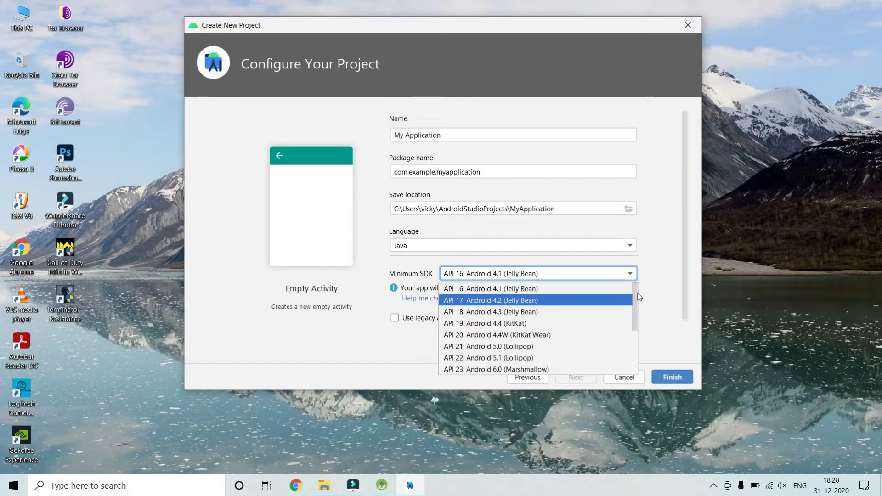
pyautogui.click(568, 346)
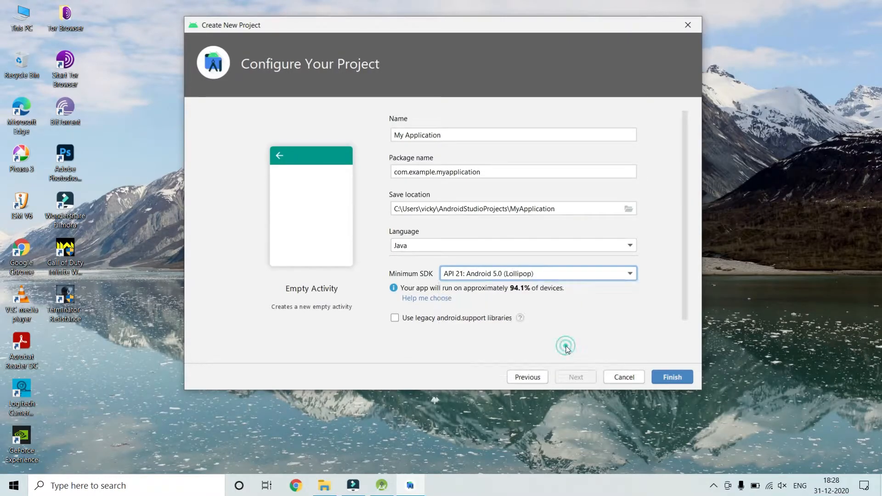
pyautogui.click(669, 375)
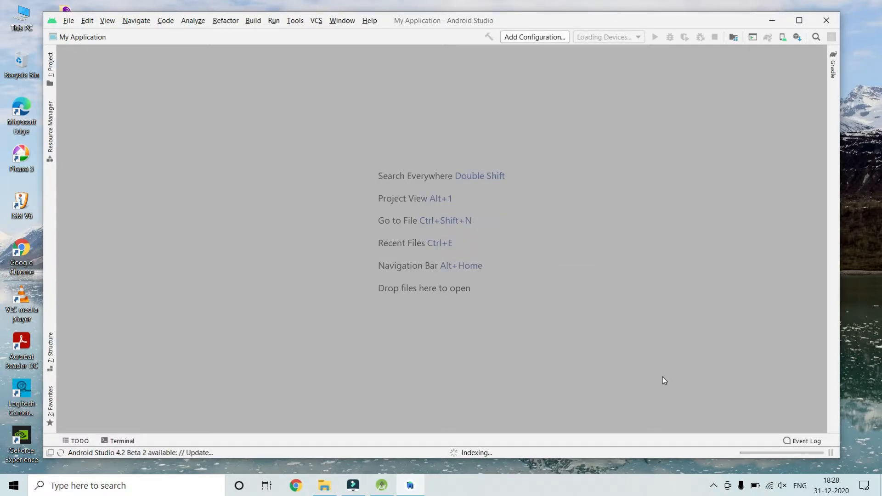
# Step: Maximize the project window and show the details of the running background tasks
pyautogui.click(800, 21)
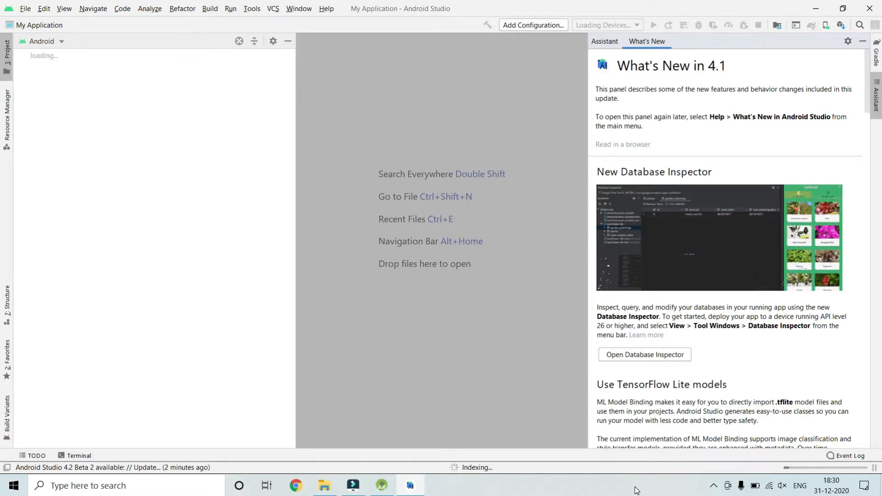
pyautogui.click(795, 467)
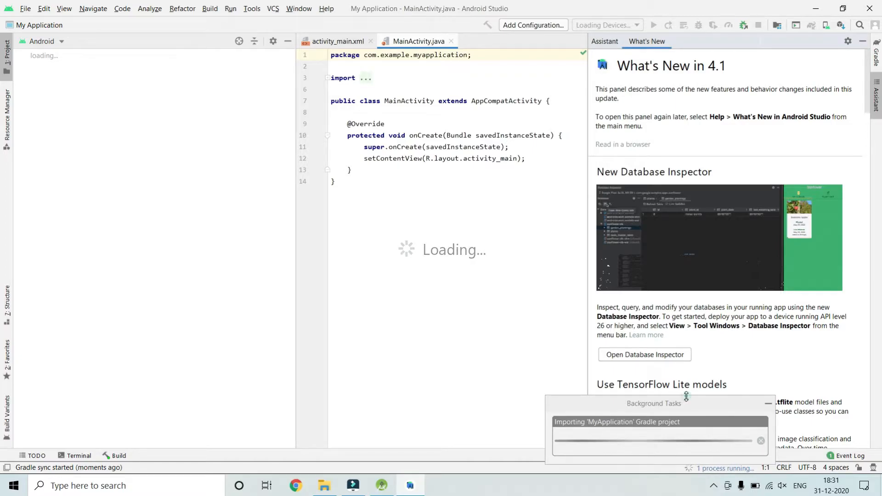
# Step: Enlarge the background tasks list and cancel the running Gradle import of MyApplication
pyautogui.moveTo(686, 396); pyautogui.dragTo(686, 343)
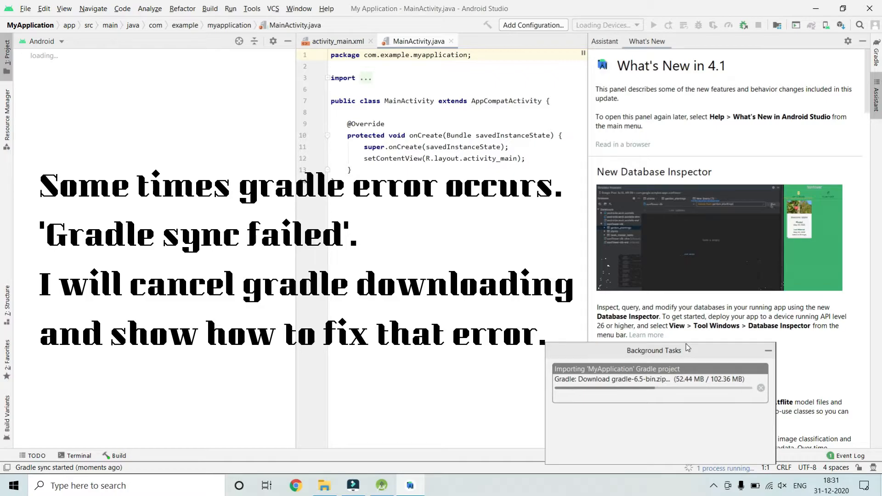
pyautogui.click(761, 388)
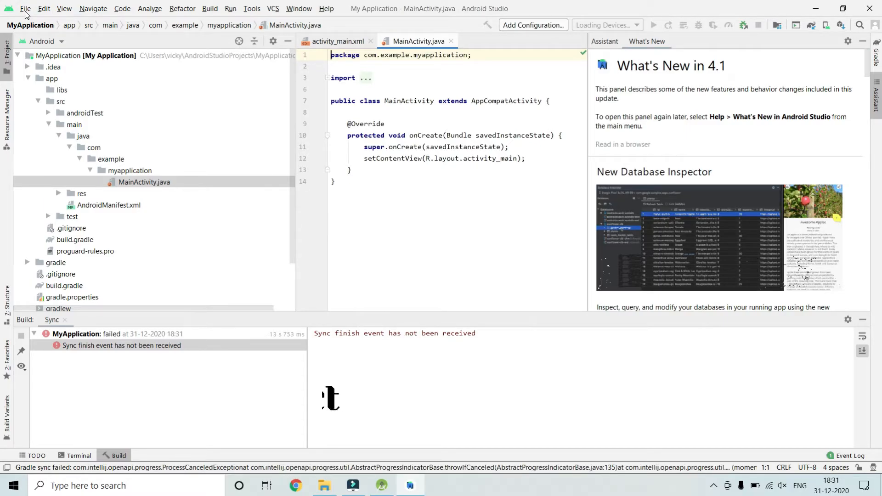
# Step: Close the My Application project and exit Android Studio from its welcome window
pyautogui.click(25, 12)
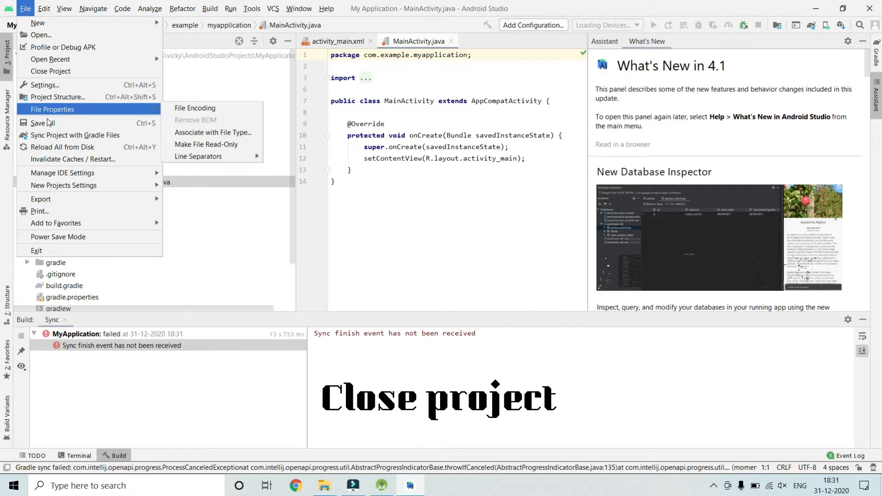
pyautogui.click(56, 72)
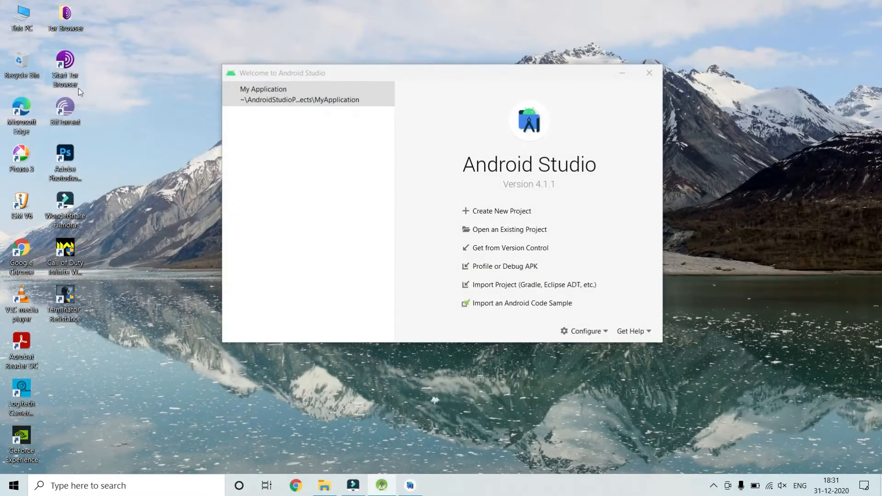
pyautogui.click(652, 76)
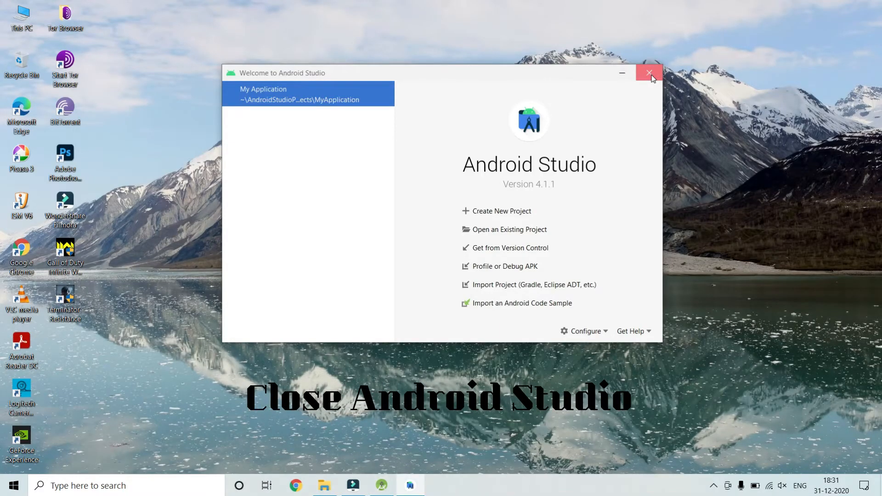
# Step: Switch to File Explorer and open .gradle\wrapper\dists inside the personal user folder under C:\Users
pyautogui.click(324, 488)
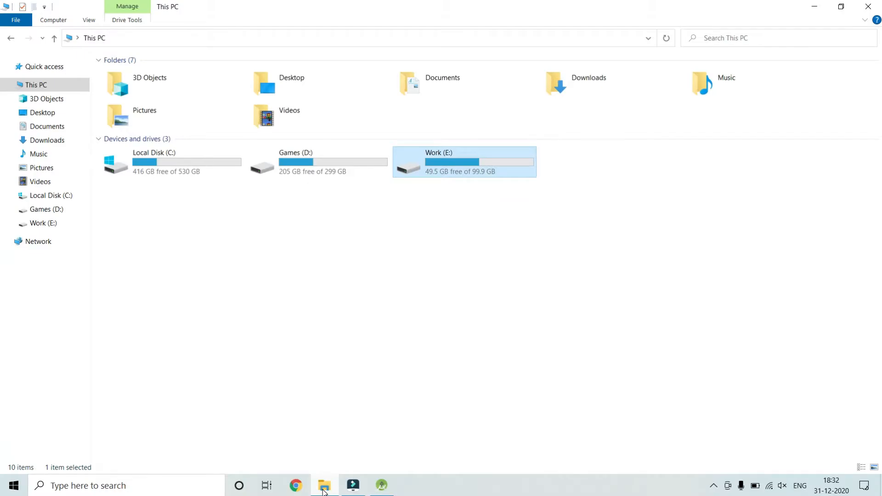
pyautogui.doubleClick(137, 174)
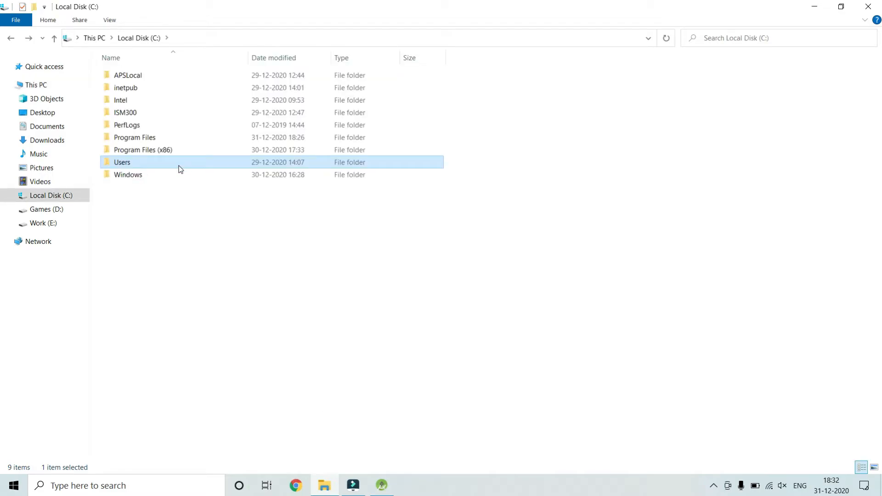
pyautogui.doubleClick(178, 166)
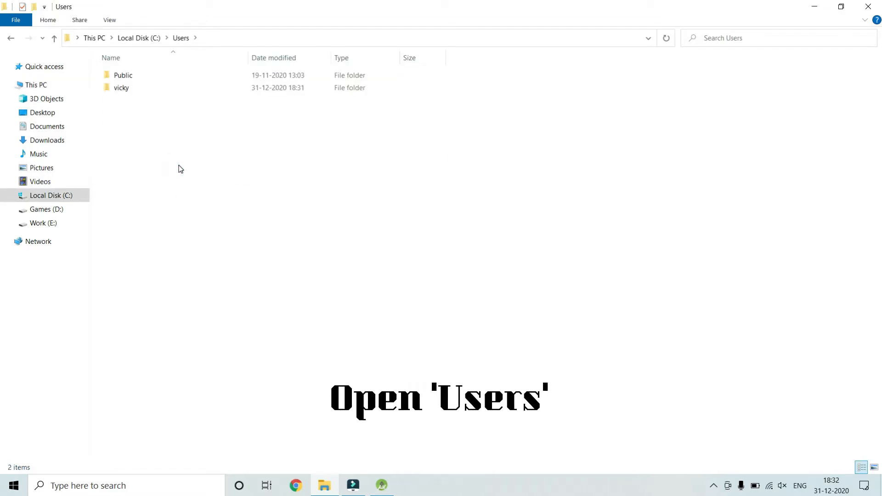
pyautogui.click(185, 92)
pyautogui.doubleClick(186, 94)
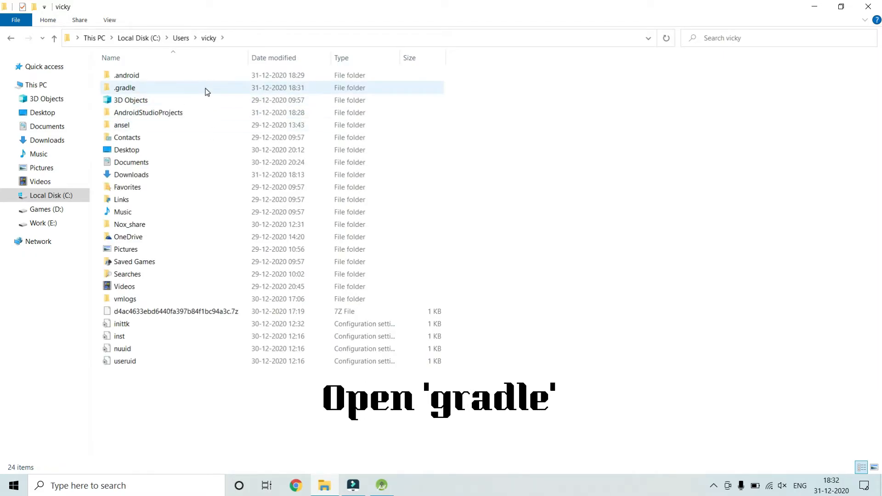
pyautogui.doubleClick(205, 89)
pyautogui.doubleClick(193, 76)
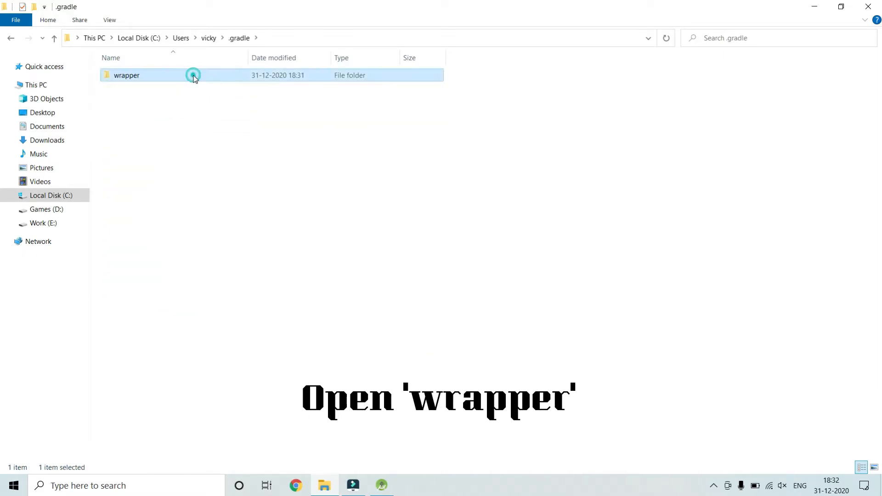
pyautogui.click(197, 79)
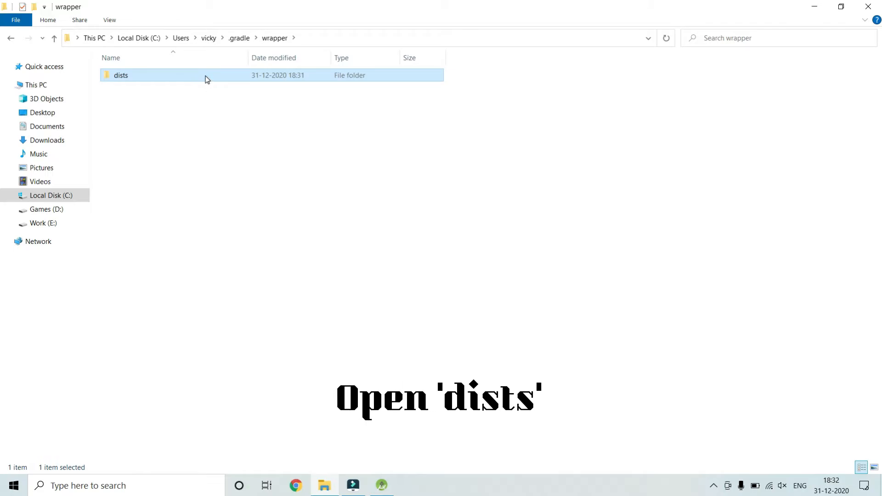
pyautogui.doubleClick(206, 76)
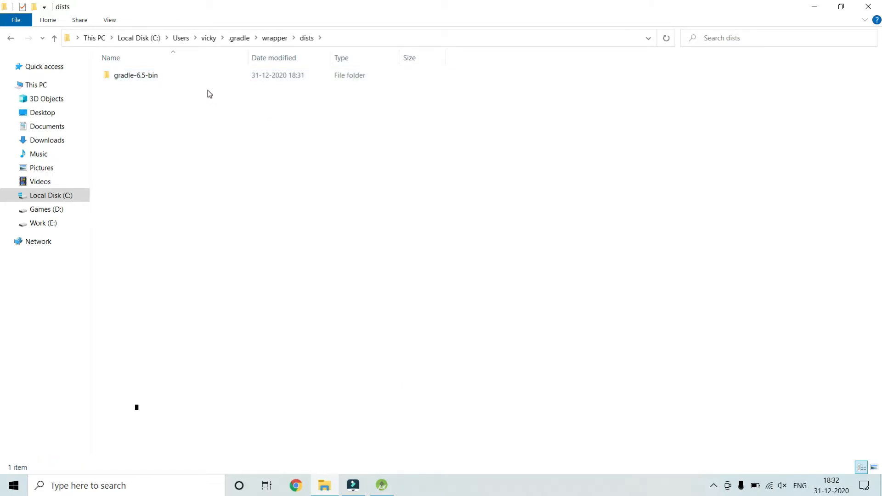
# Step: Delete the gradle-6.5-bin folder from dists and minimize the File Explorer window
pyautogui.click(205, 79)
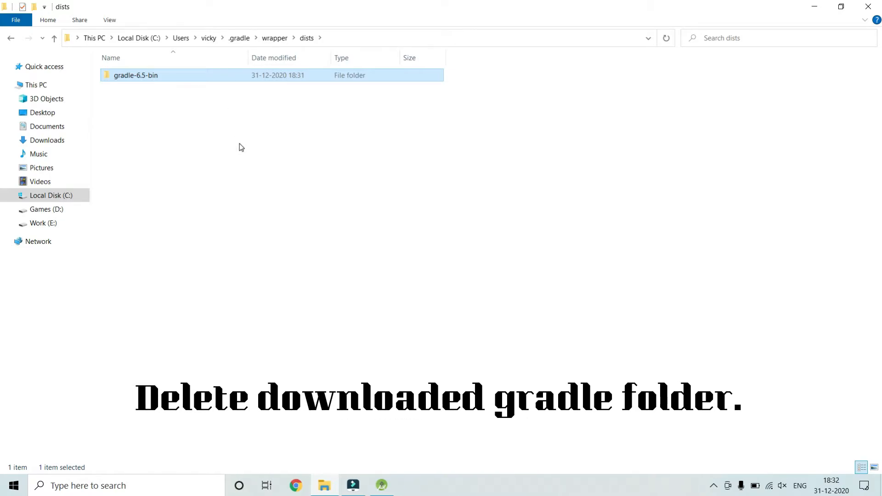
pyautogui.click(202, 76)
pyautogui.rightClick(202, 75)
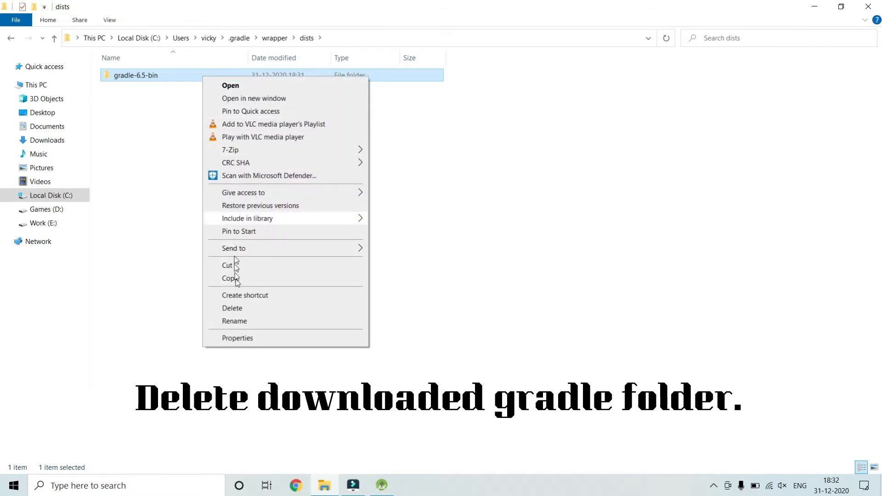
pyautogui.click(243, 308)
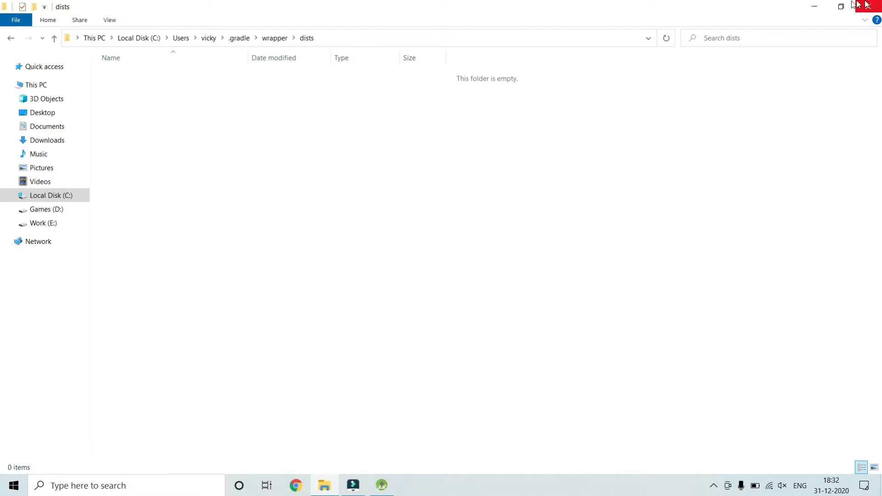
pyautogui.click(813, 6)
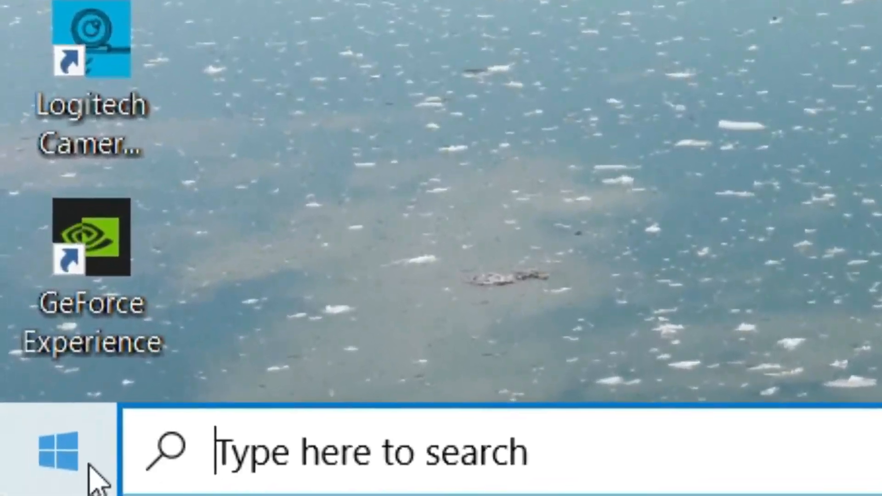
# Step: Start Android Studio again and open the recent project My Application in a maximized window
pyautogui.click(65, 475)
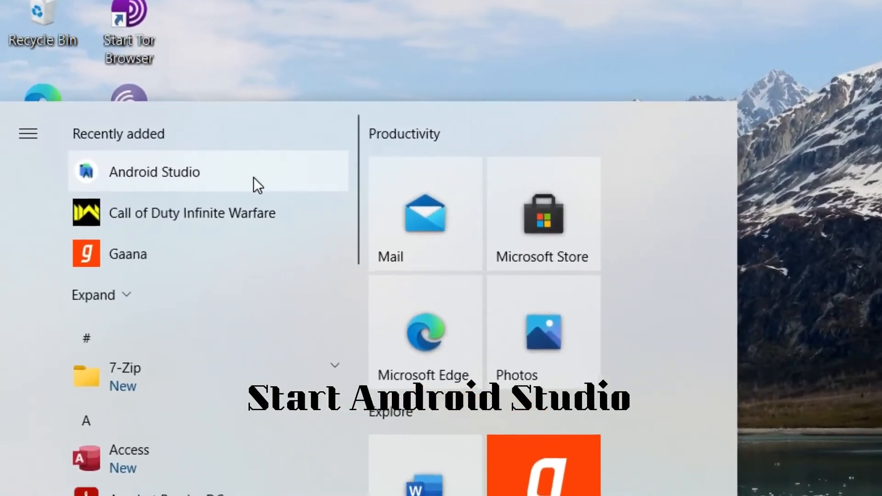
pyautogui.click(225, 174)
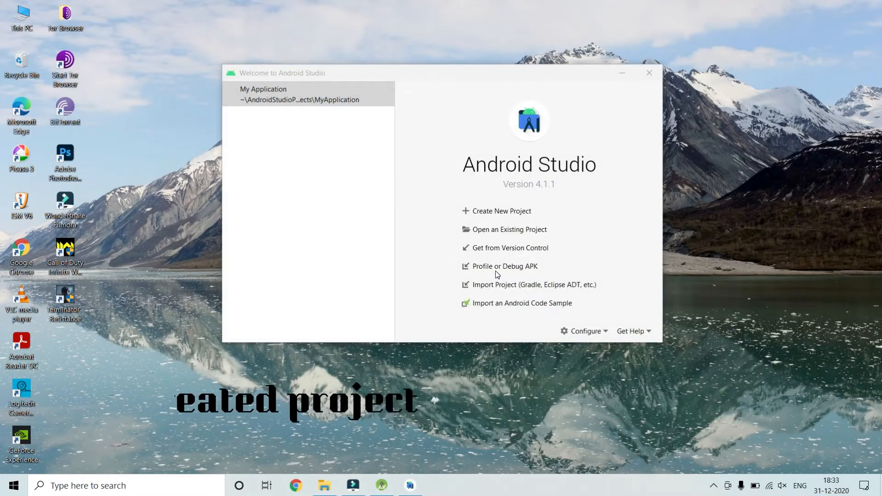
pyautogui.click(282, 94)
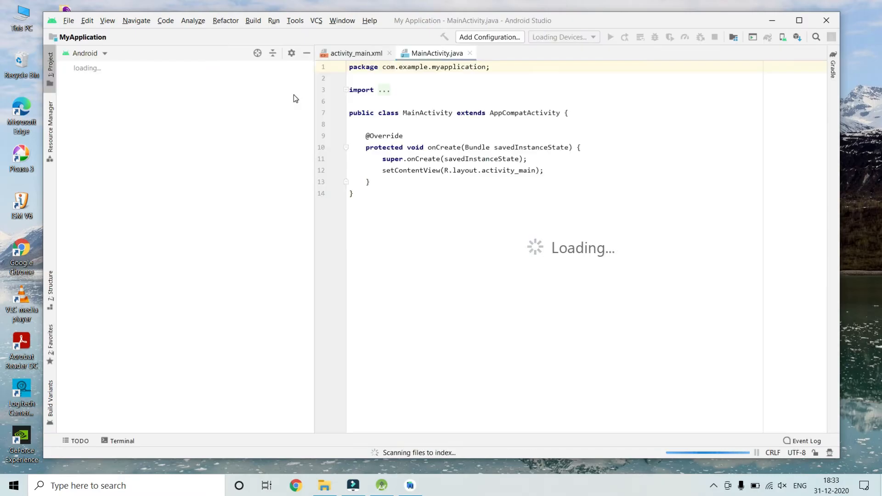
pyautogui.doubleClick(799, 21)
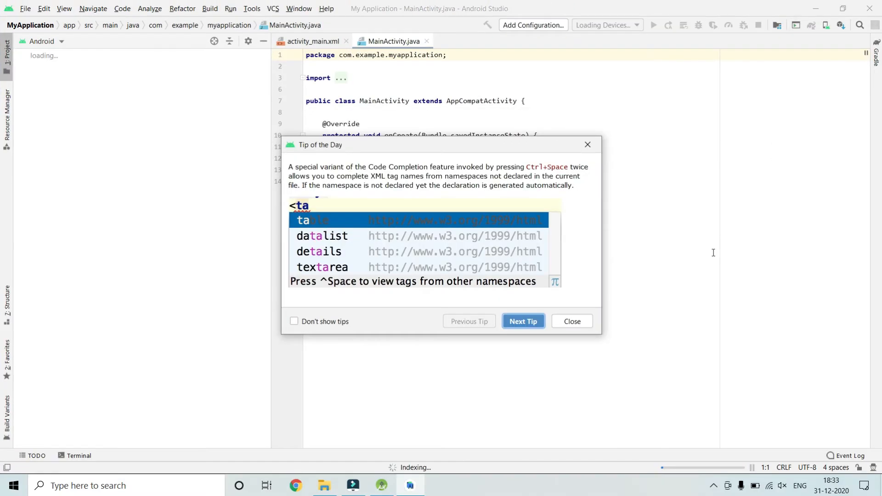
# Step: Turn off the Tip of the Day, close it, and show the details of the running background tasks
pyautogui.click(327, 322)
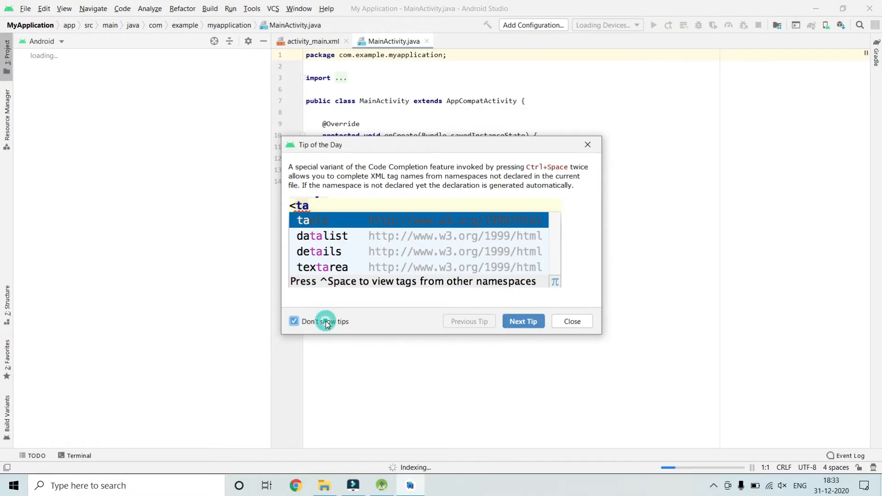
pyautogui.click(586, 324)
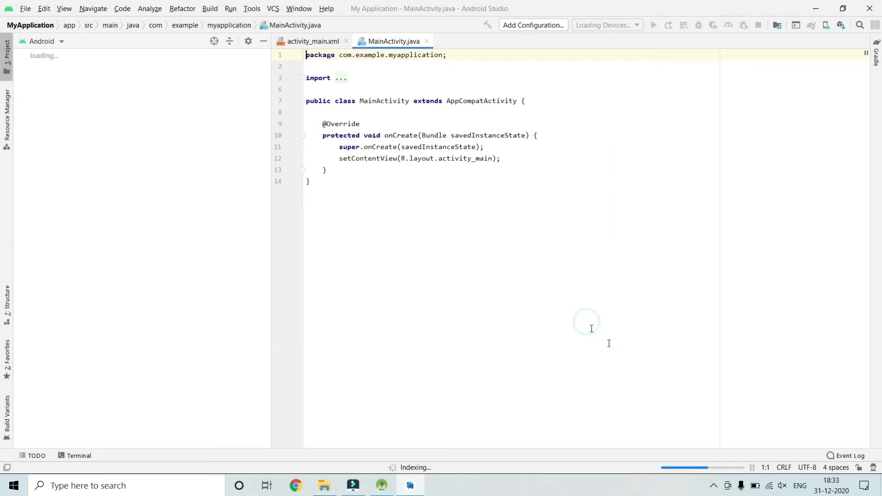
pyautogui.click(683, 470)
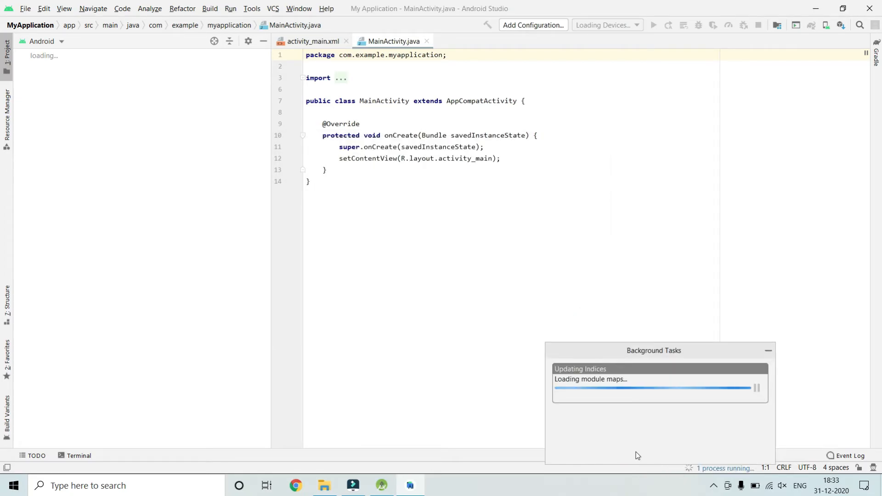